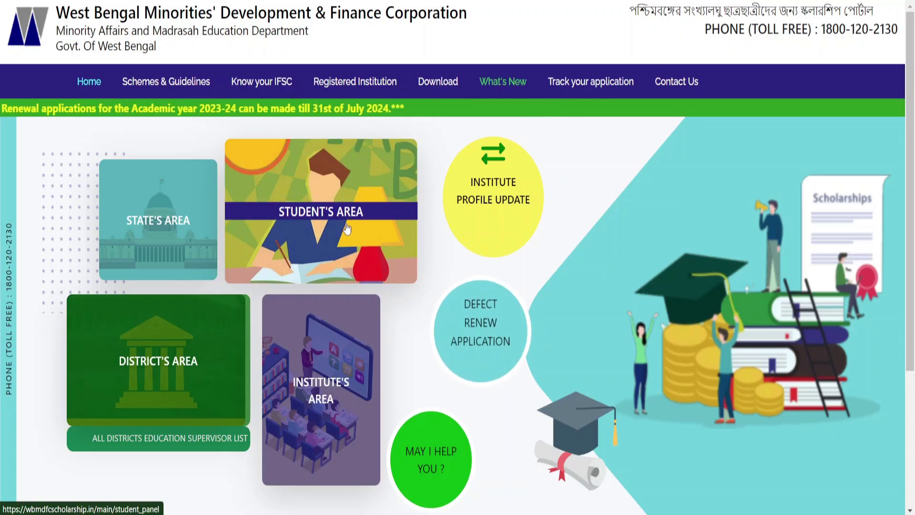
- Open the student's area of the scholarship portal and start the Fresh Registration for 2024-2025
click(348, 230)
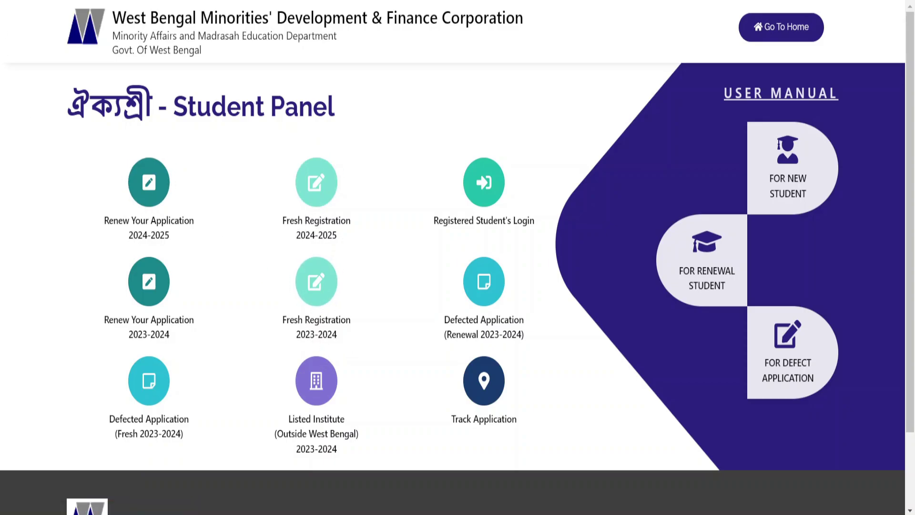
key(alt+Left)
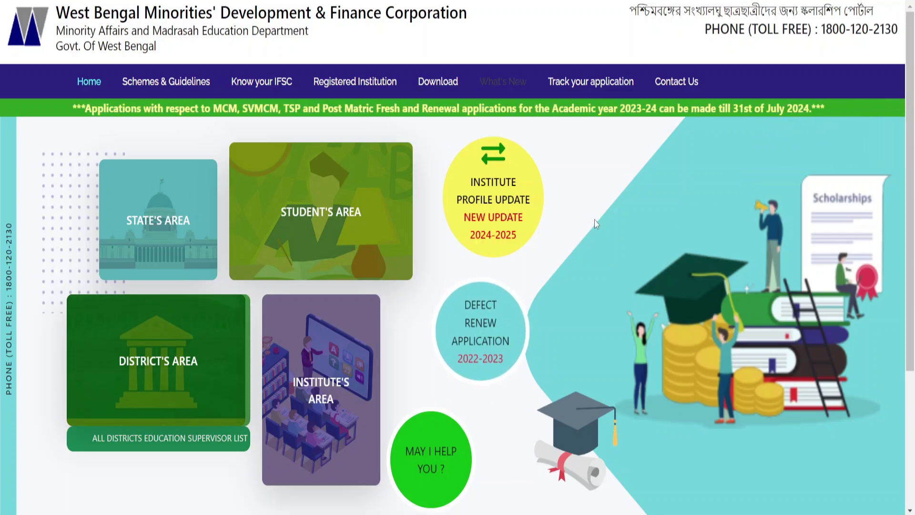
click(374, 231)
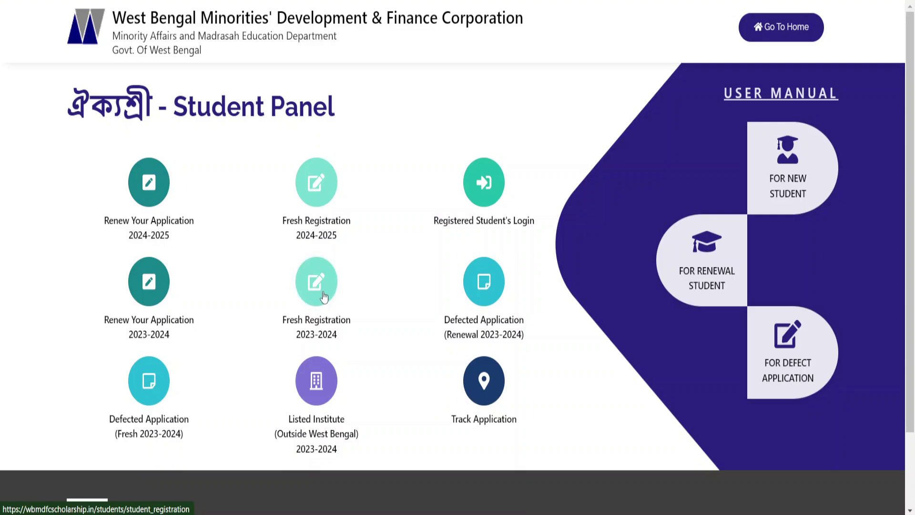
click(323, 190)
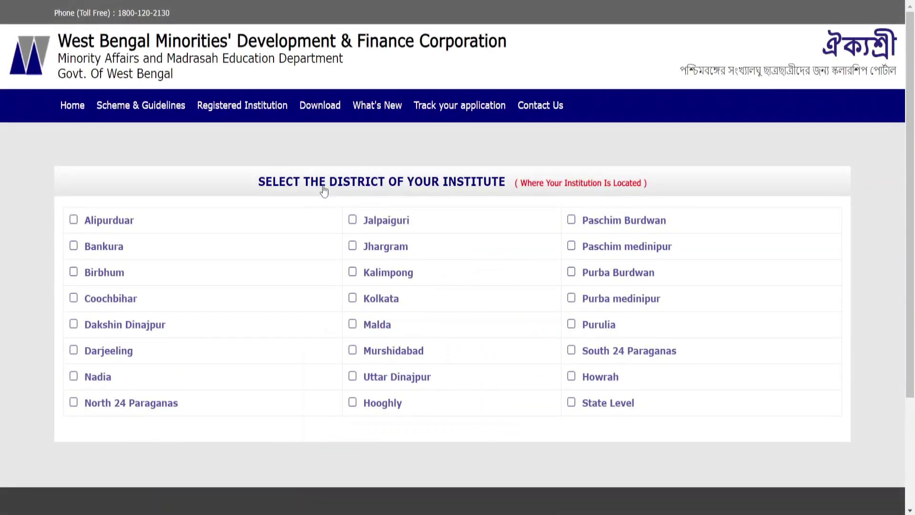
- Select Alipurduar as the district of the institute and confirm the choice
drag(262, 178, 505, 174)
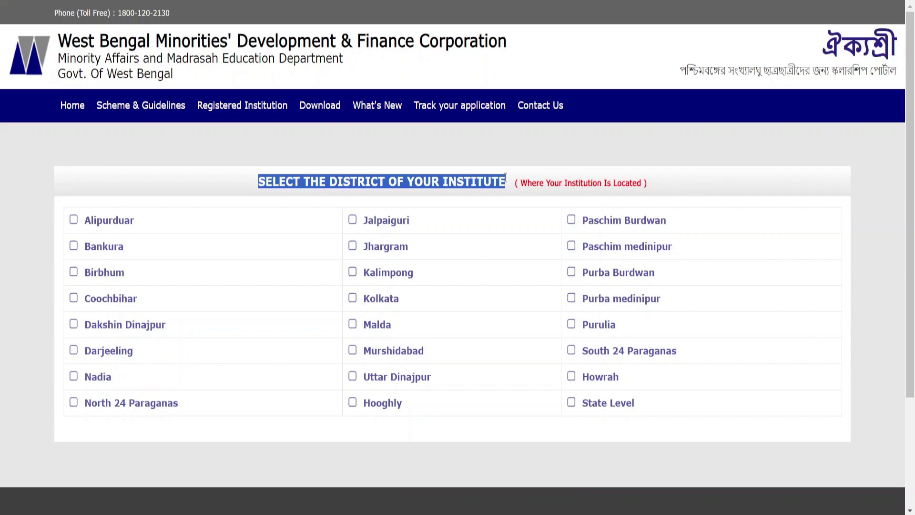
click(537, 147)
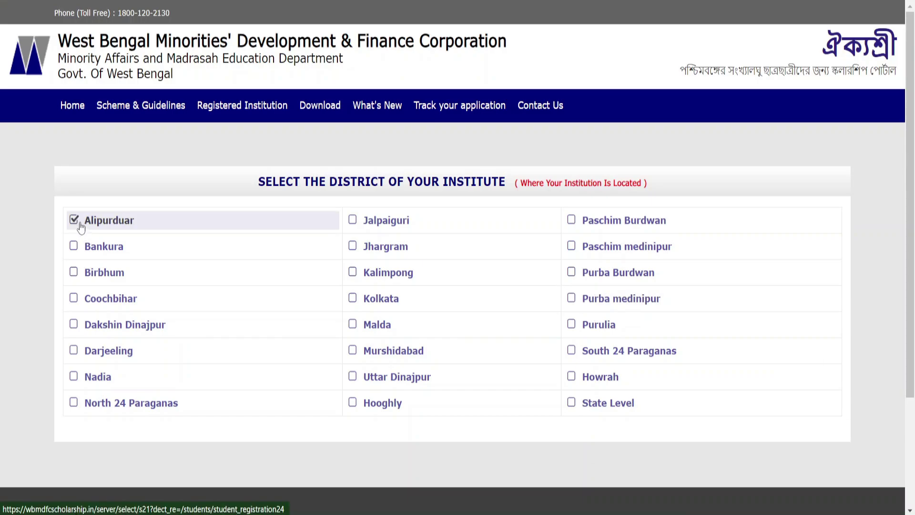
click(146, 214)
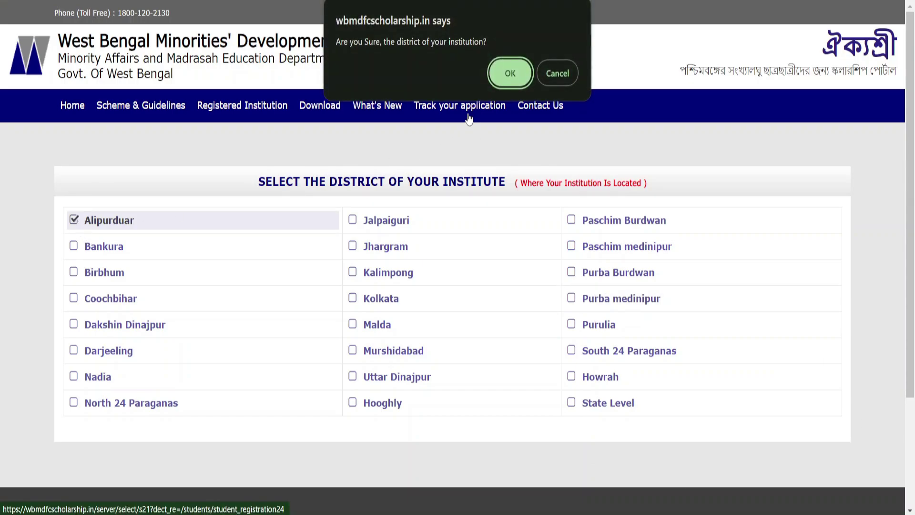
click(509, 75)
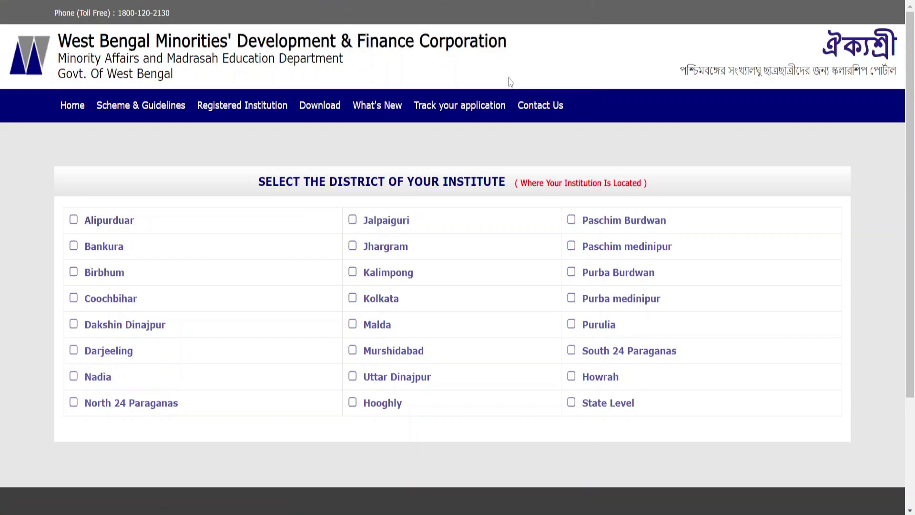
- In the student registration form, set the domicile district to ALIPURDUAR and choose Block as the domicile area type
drag(375, 289, 553, 286)
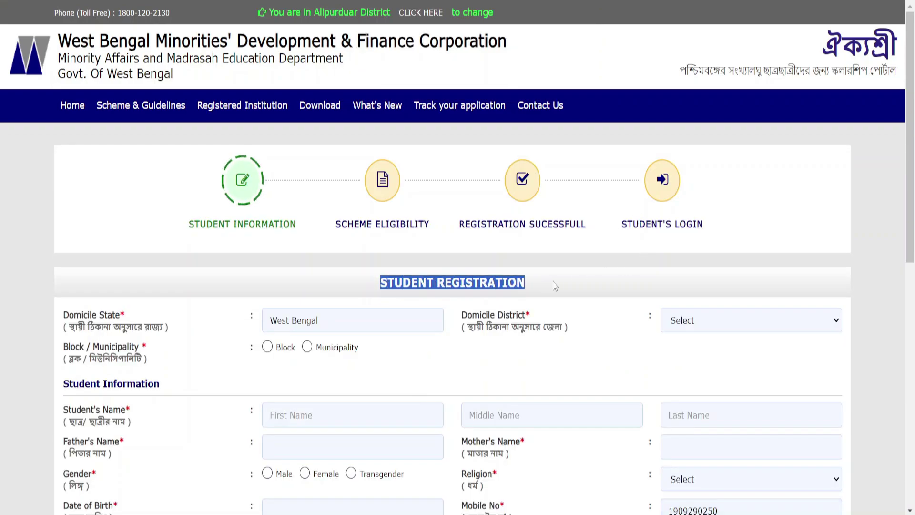
scroll(555, 285, down, 1)
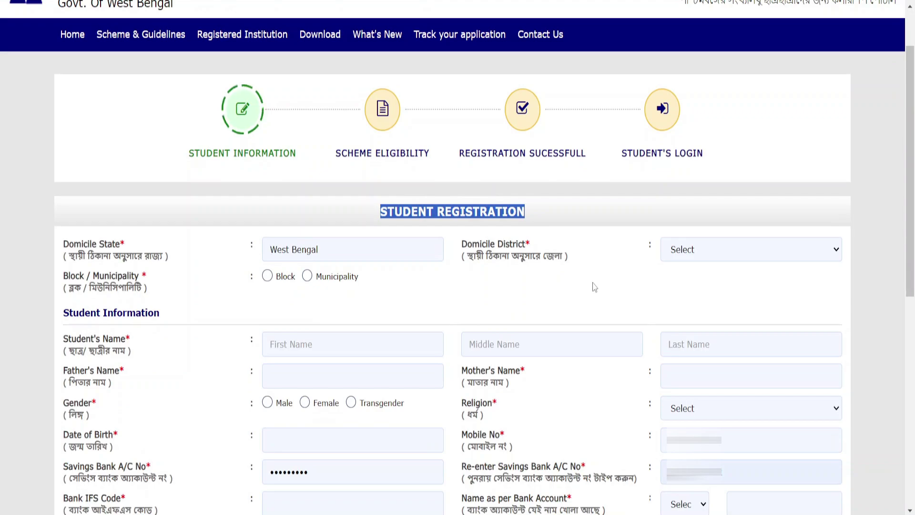
click(601, 300)
scroll(314, 188, down, 2)
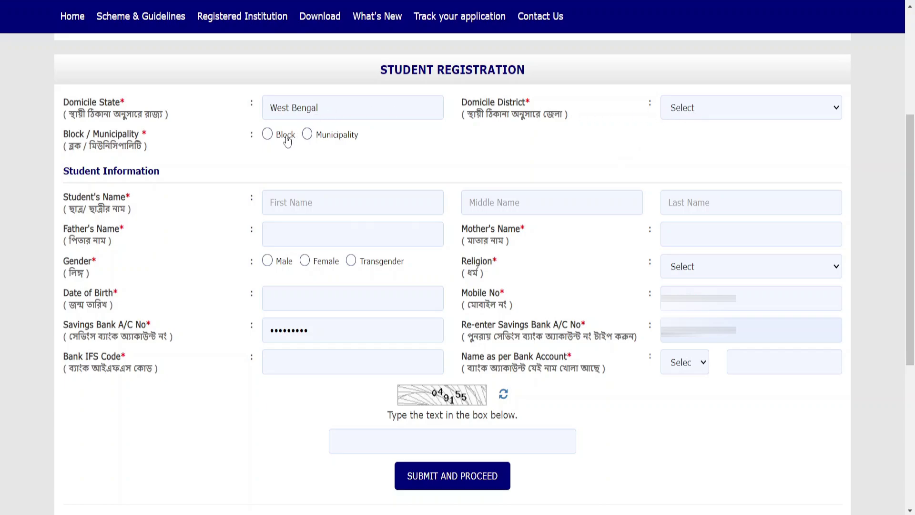
click(687, 112)
click(686, 138)
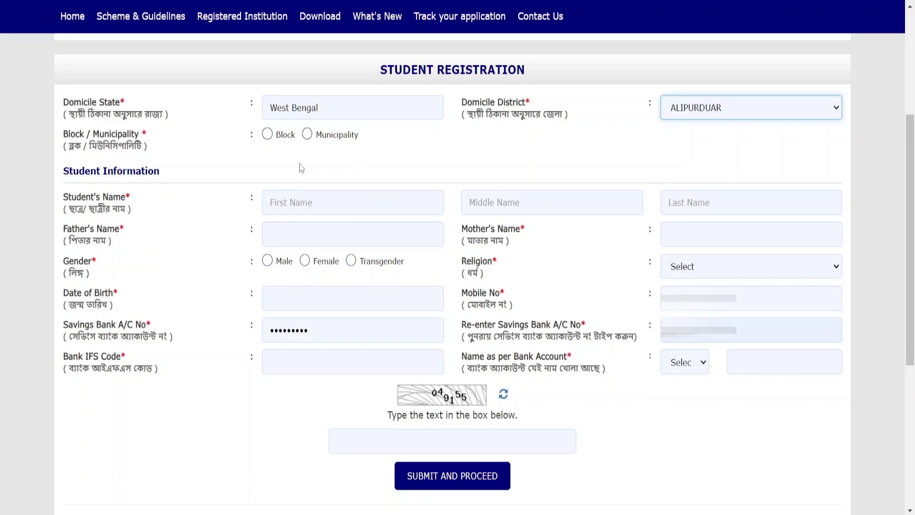
click(268, 134)
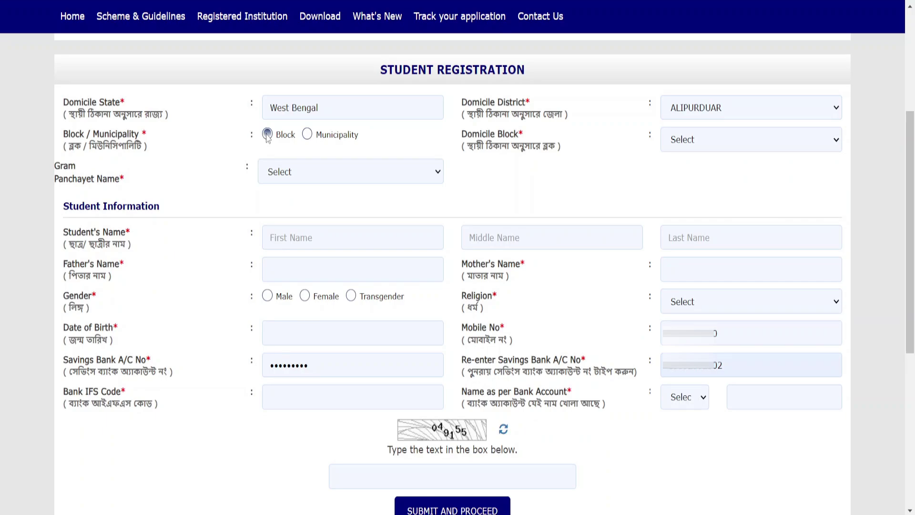
click(306, 135)
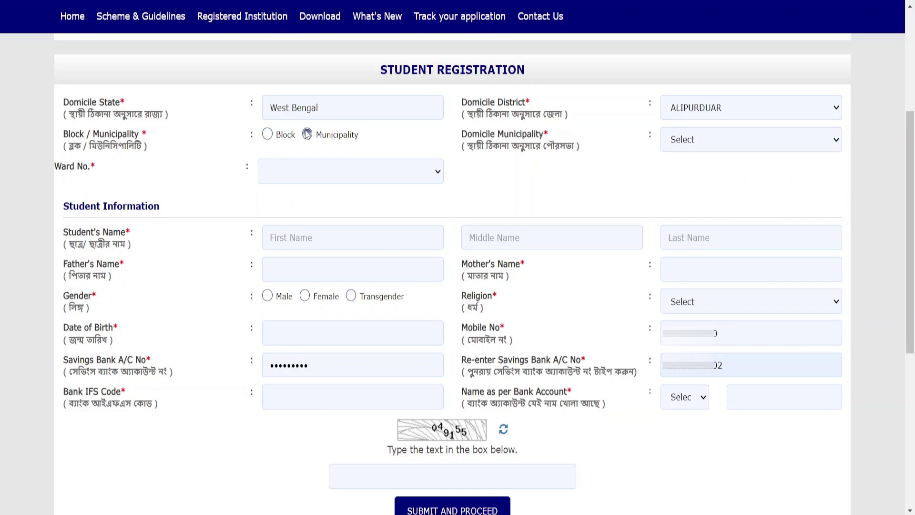
click(267, 134)
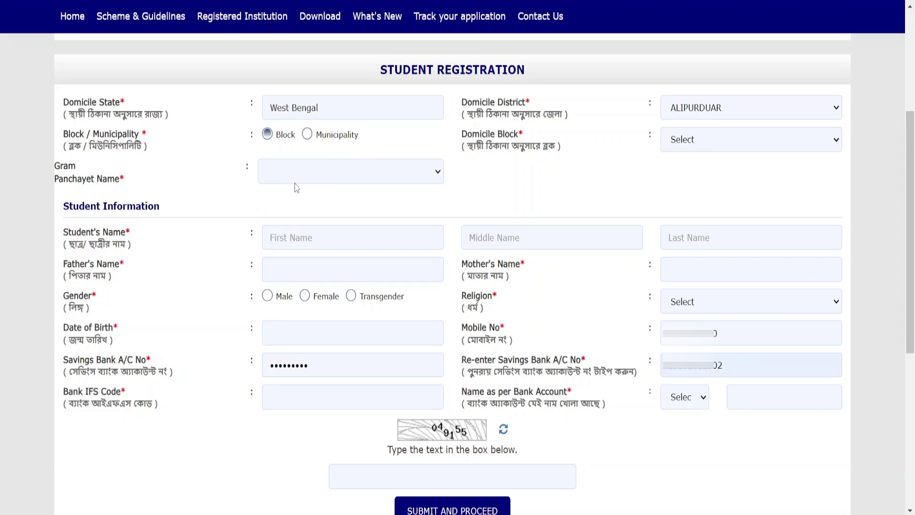
- Set the student's gender to Male and review the parent name, religion, bank IFS code and account name fields
scroll(295, 186, down, 3)
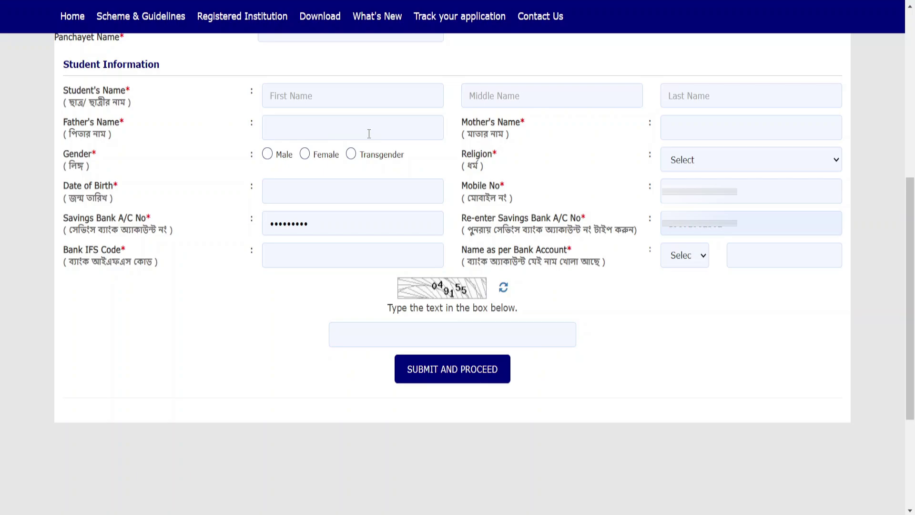
drag(453, 120, 574, 138)
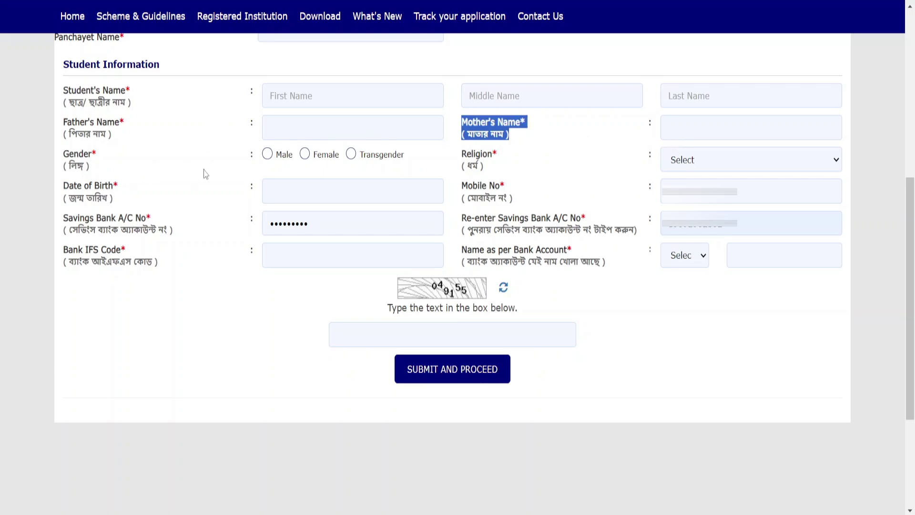
click(578, 172)
click(703, 164)
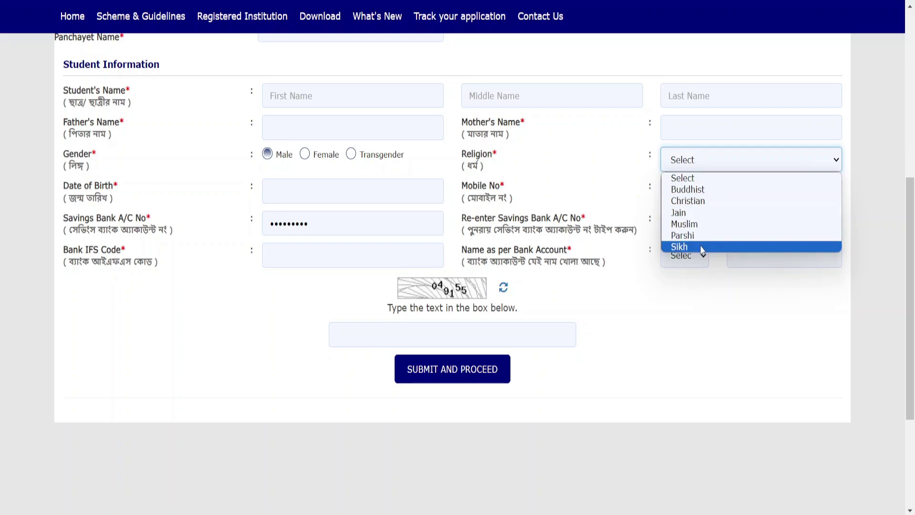
click(618, 170)
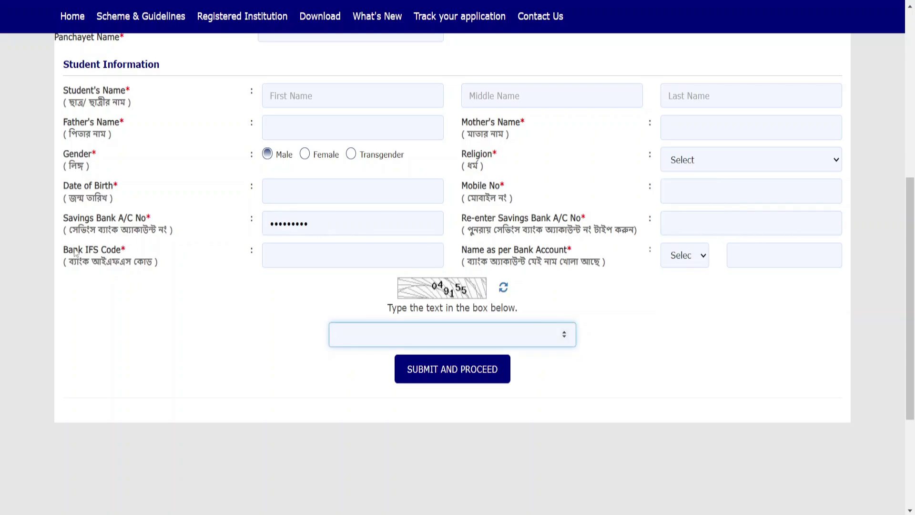
drag(63, 250, 128, 251)
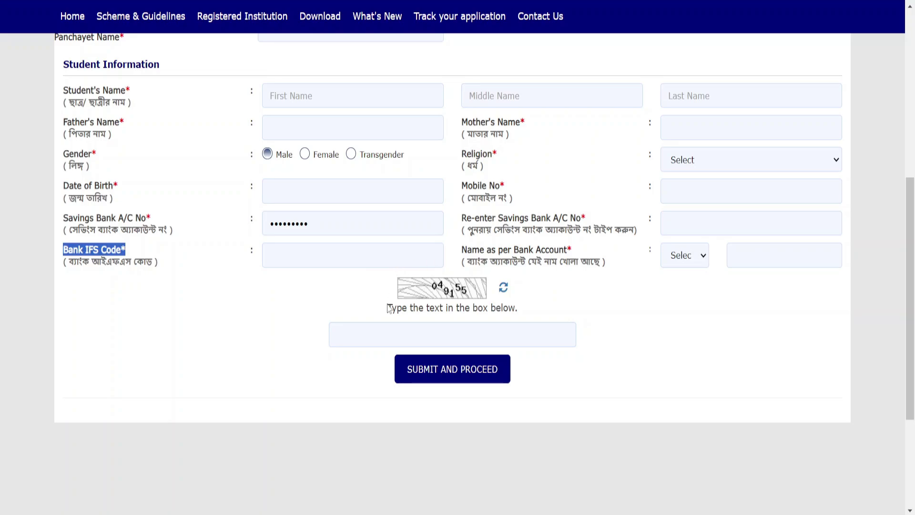
click(686, 256)
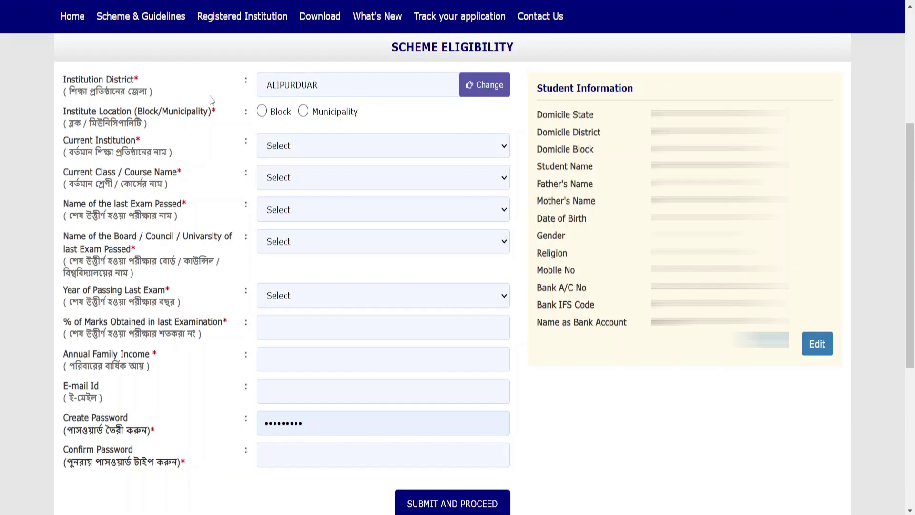
- On the scheme eligibility form, set the institute location to Block and pick Alipurduar - I as the block
click(353, 86)
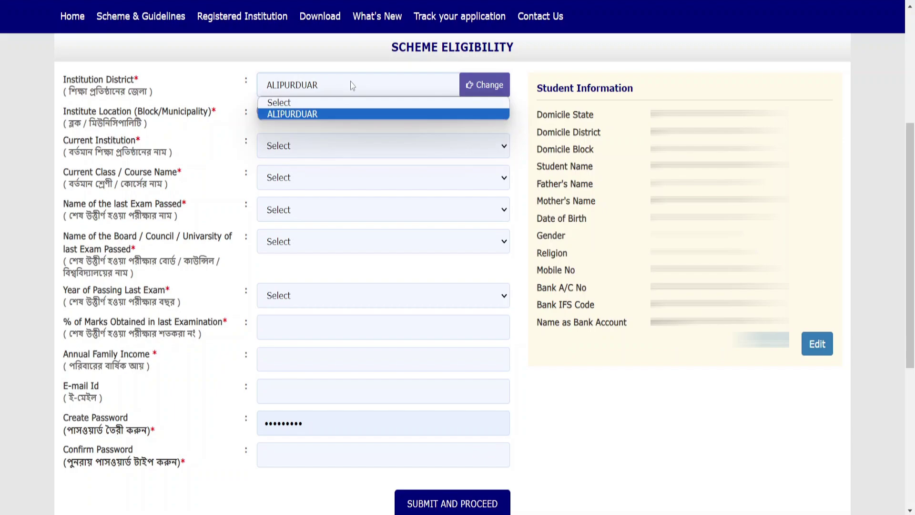
click(465, 86)
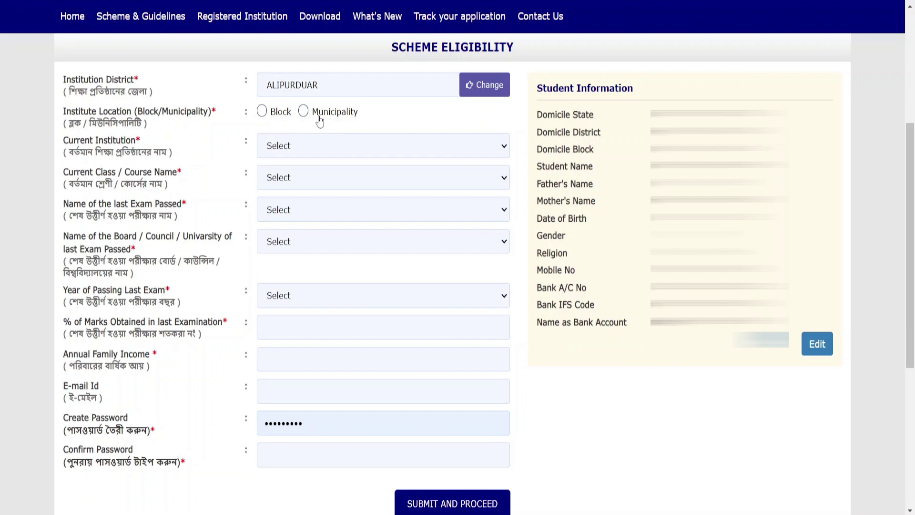
click(275, 113)
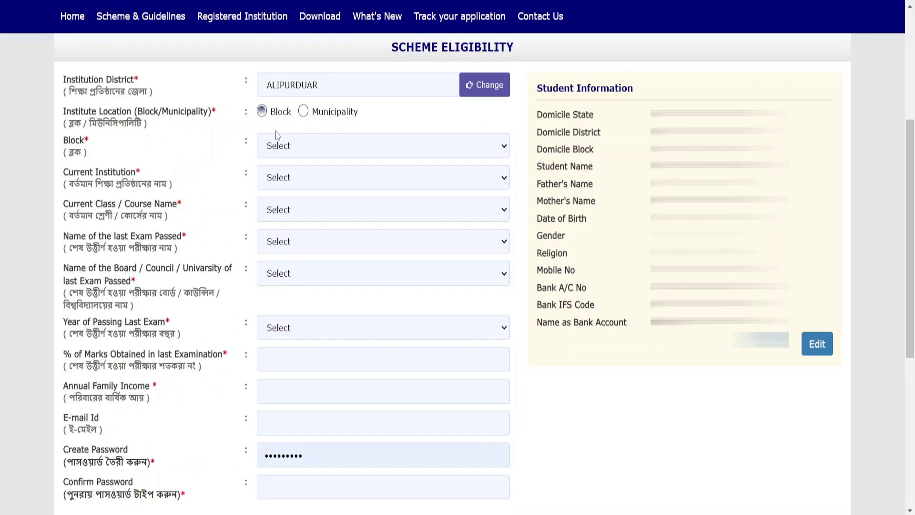
click(289, 151)
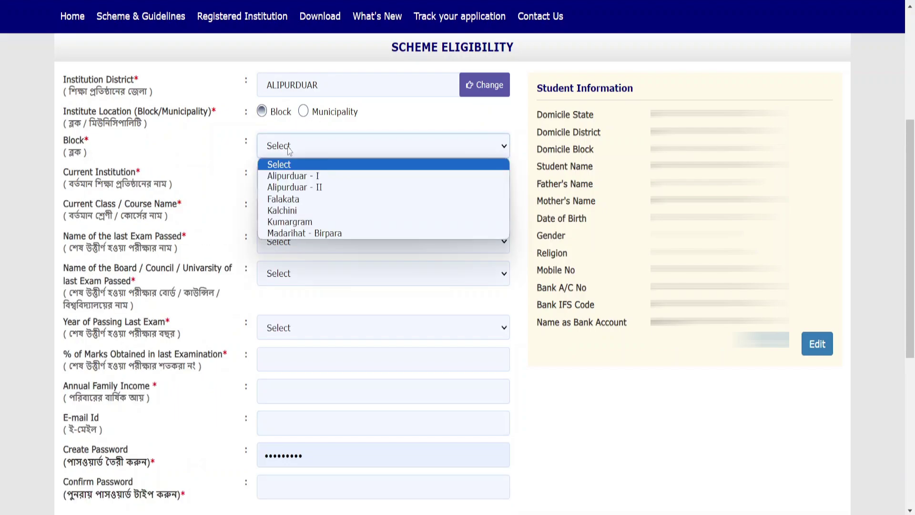
click(289, 180)
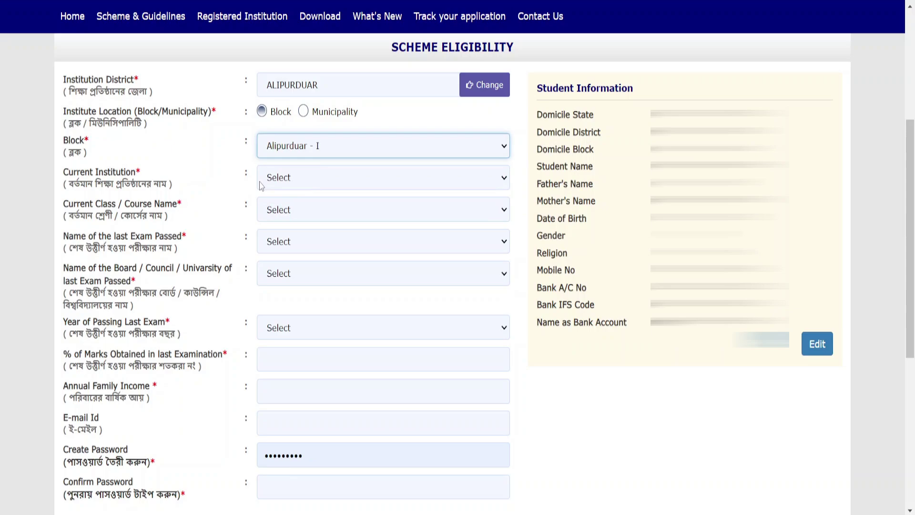
click(292, 184)
scroll(285, 311, down, 15)
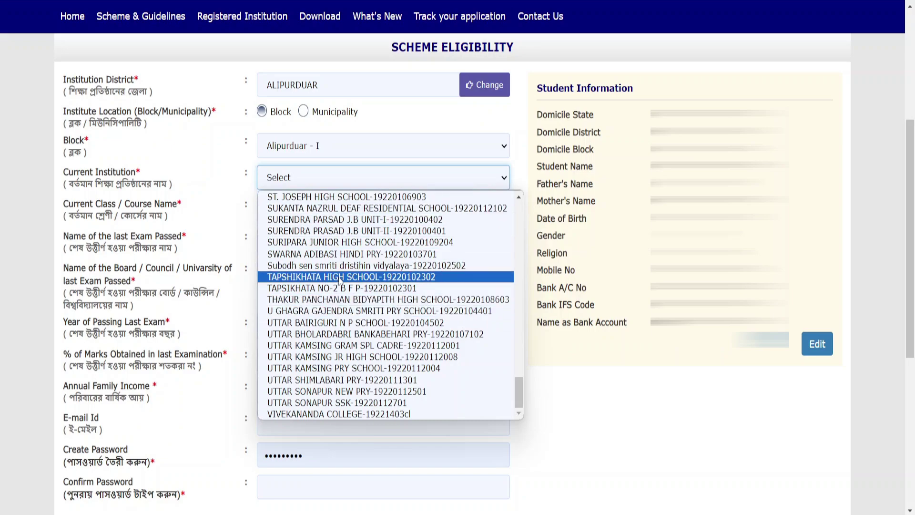
scroll(340, 281, up, 6)
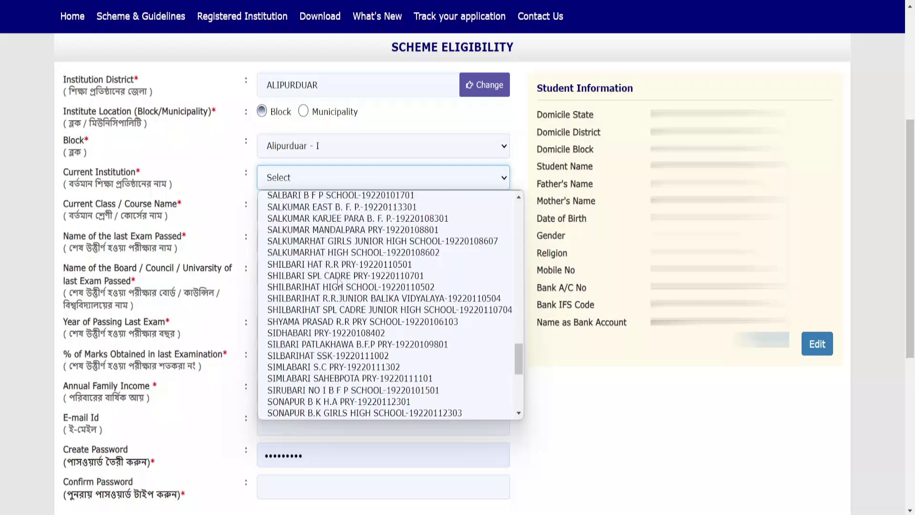
click(389, 123)
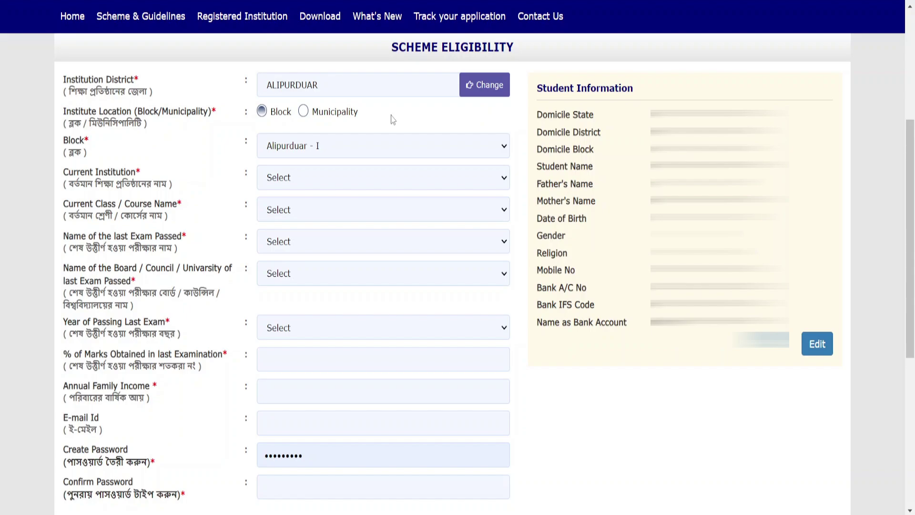
click(306, 178)
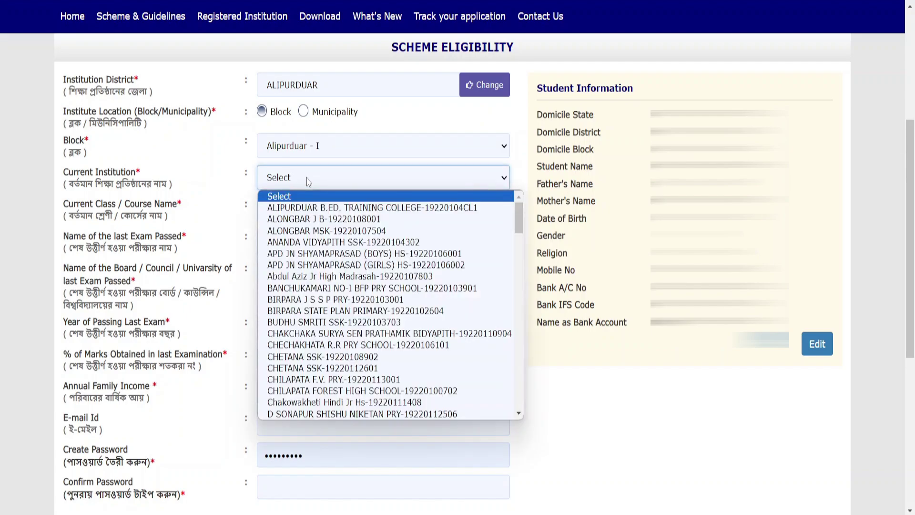
click(306, 253)
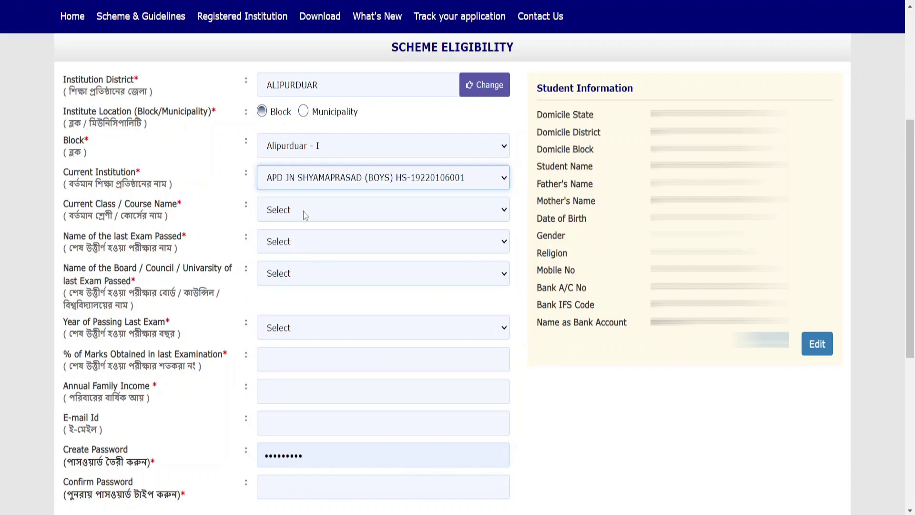
click(306, 216)
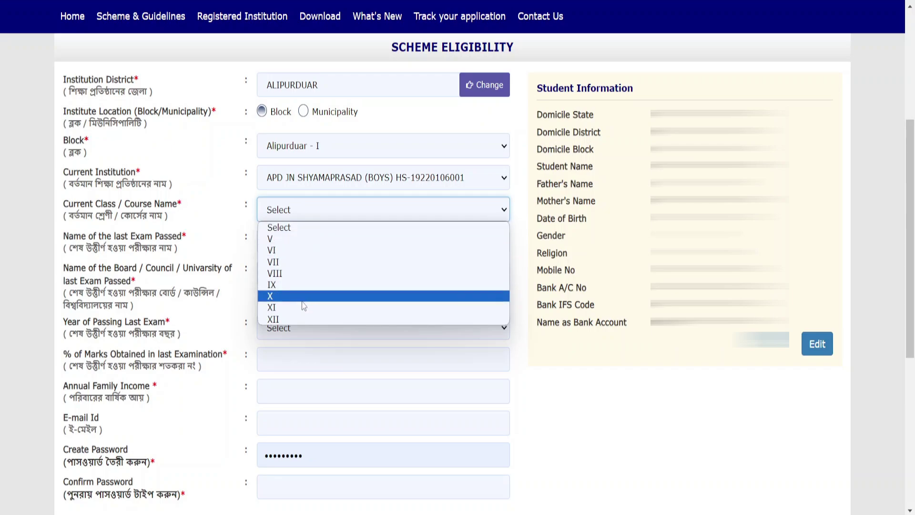
click(295, 238)
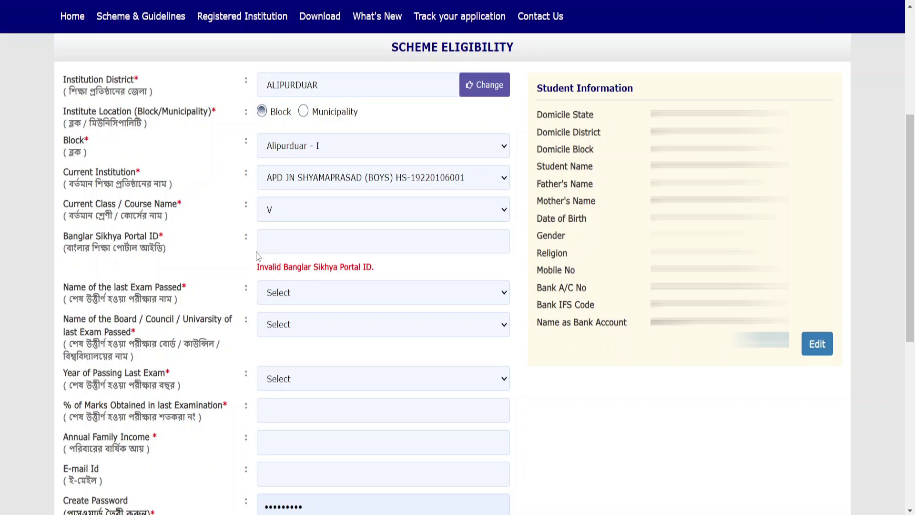
- Set the last exam passed to IV and its board to WEST BENGAL BOARD OF PRIMARY EDUCATION
click(287, 302)
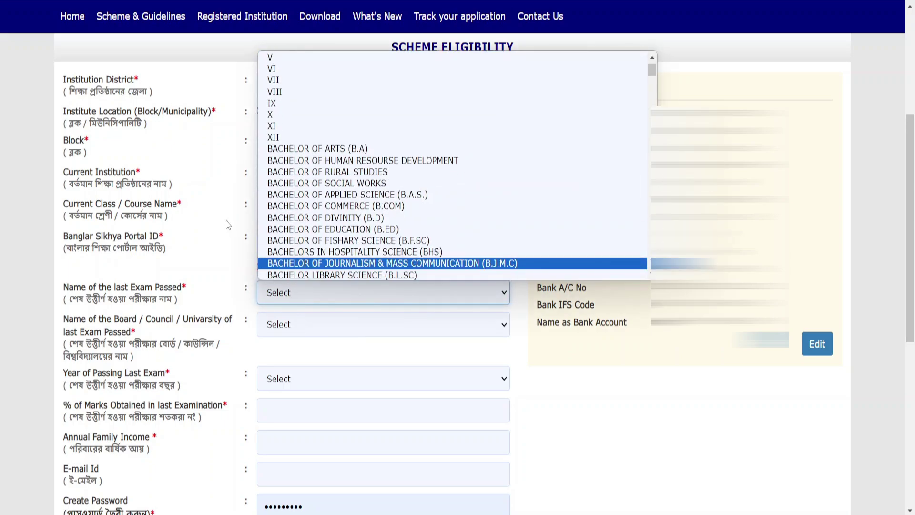
click(227, 225)
click(288, 298)
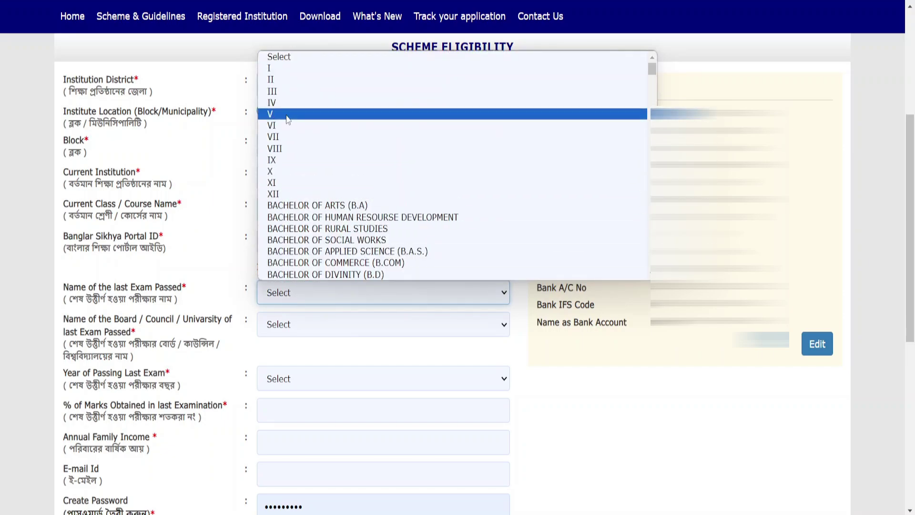
click(288, 103)
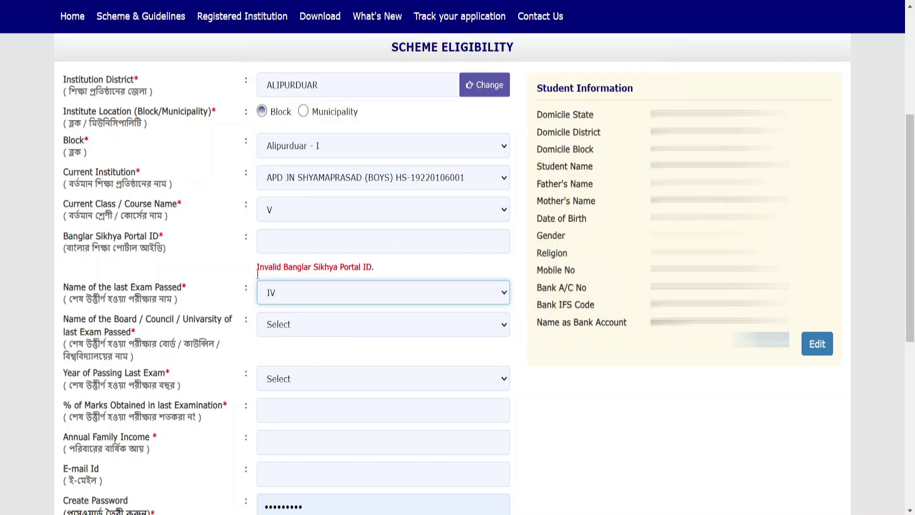
click(281, 329)
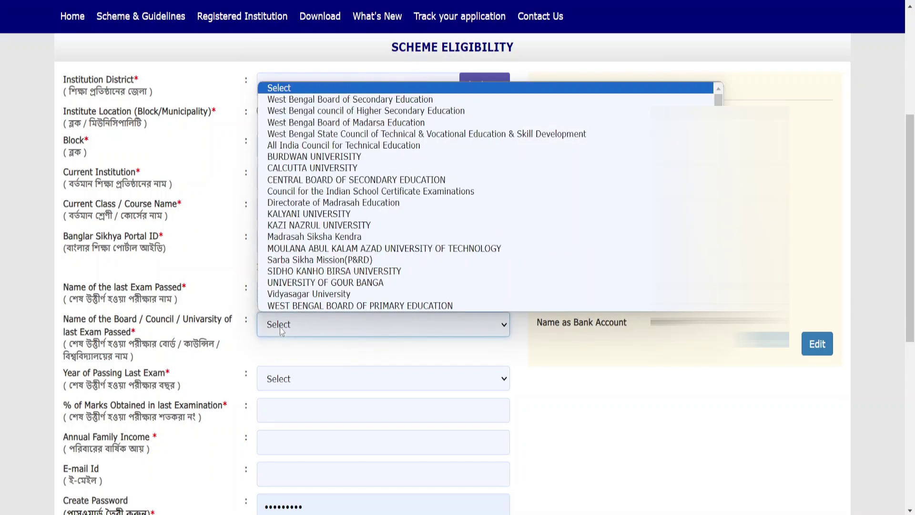
click(334, 305)
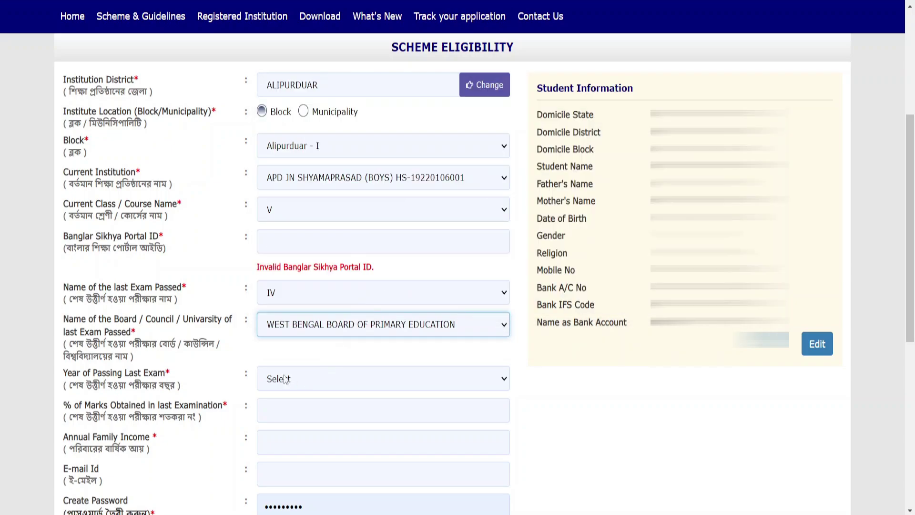
- Set the year of passing the last exam to 2024 on the scheme eligibility form
click(311, 379)
scroll(288, 360, down, 1)
click(288, 361)
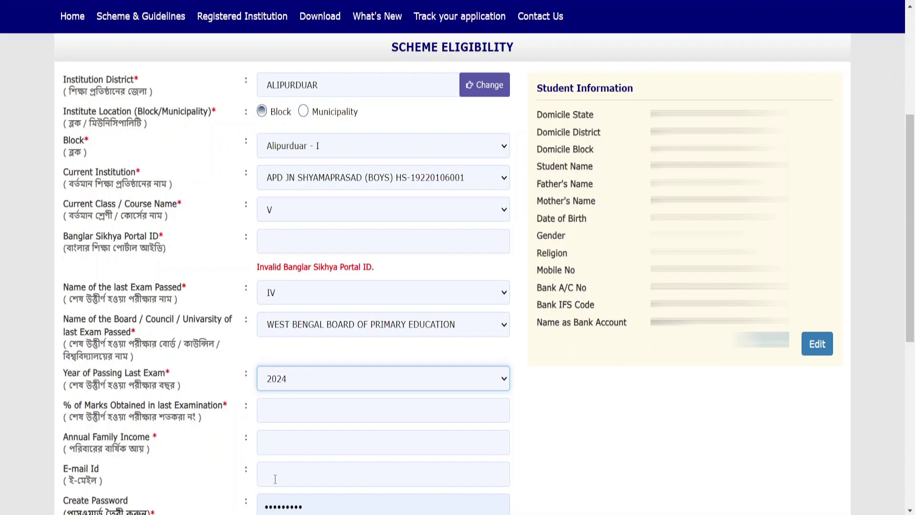
- Continue with the PRE MATRIC scheme registration and proceed to the student login
scroll(275, 479, down, 8)
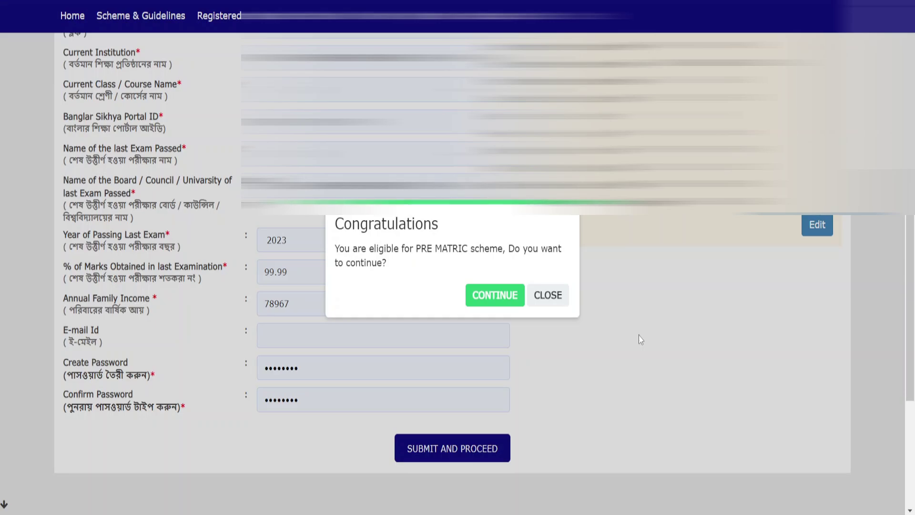
click(495, 296)
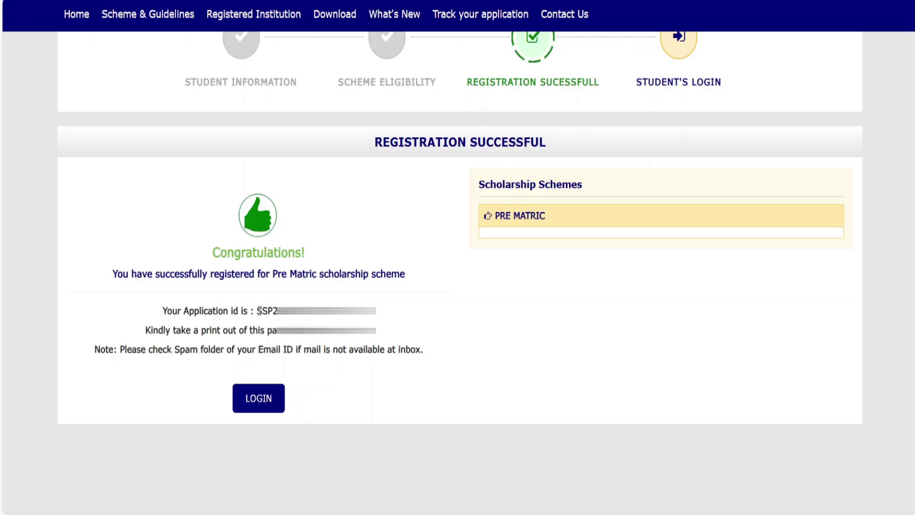
click(262, 402)
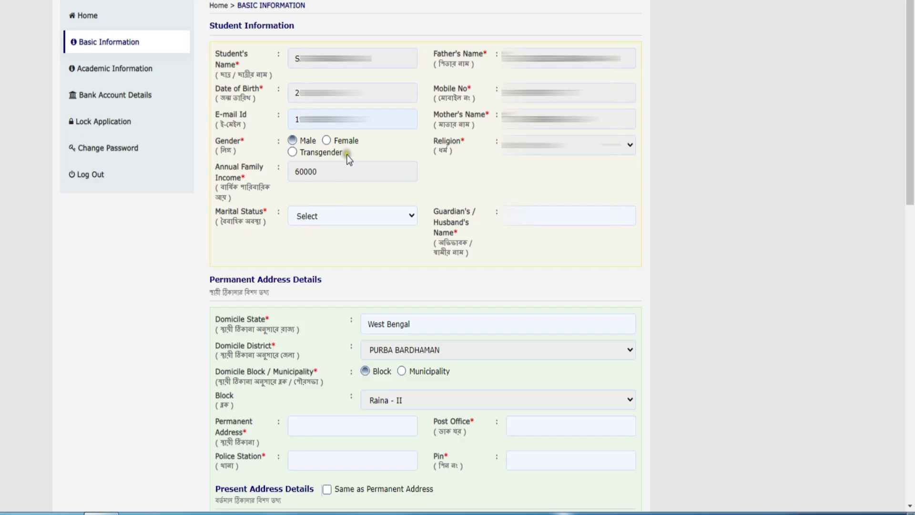
- Clear the pre-filled e-mail ID in the student information section of the basic information form
click(375, 120)
drag(368, 123, 281, 117)
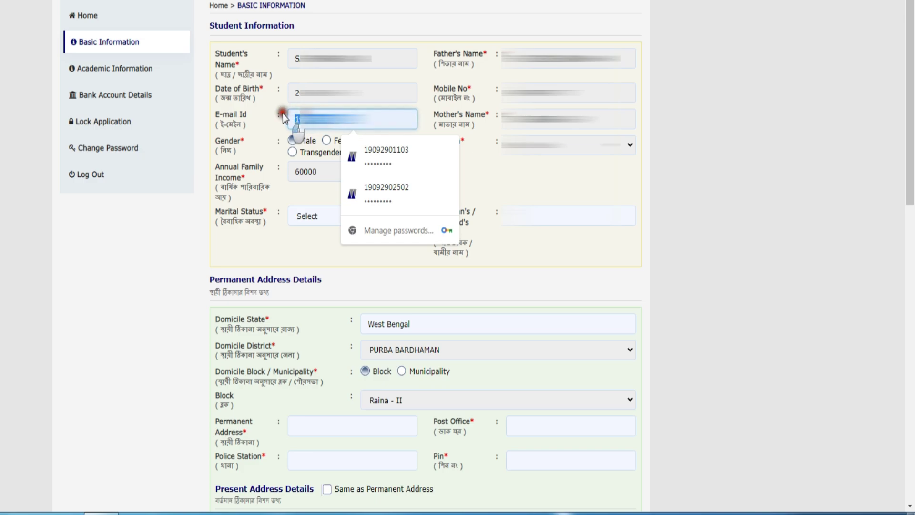
key(BackSpace)
click(350, 236)
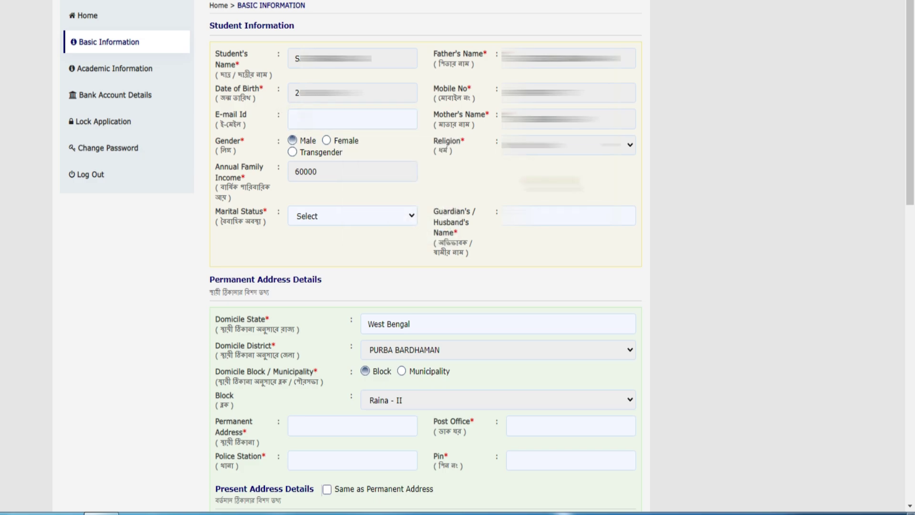
- Set the student's marital status to Un-Married and go to the guardian's name field
click(324, 220)
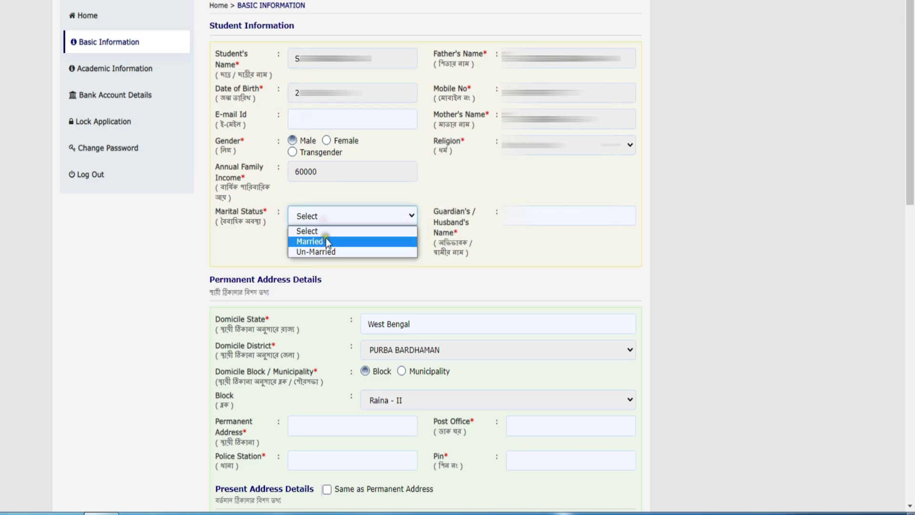
click(325, 250)
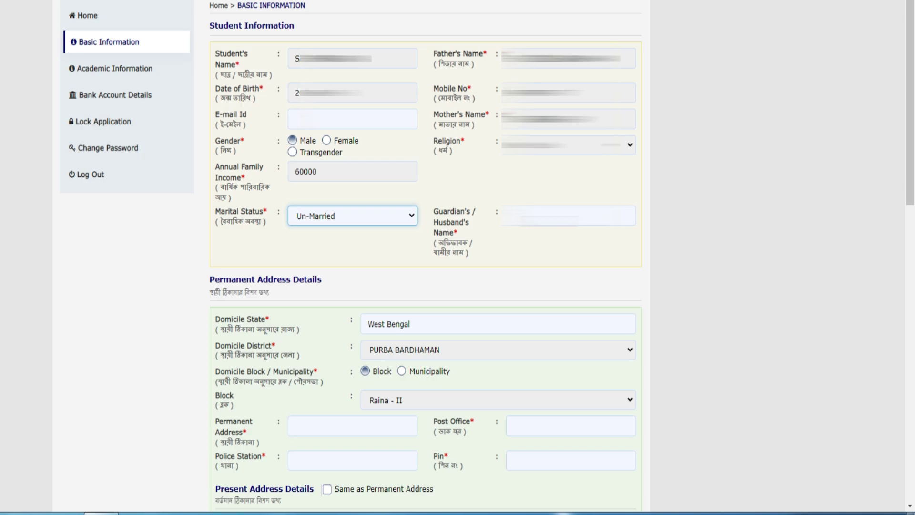
click(568, 215)
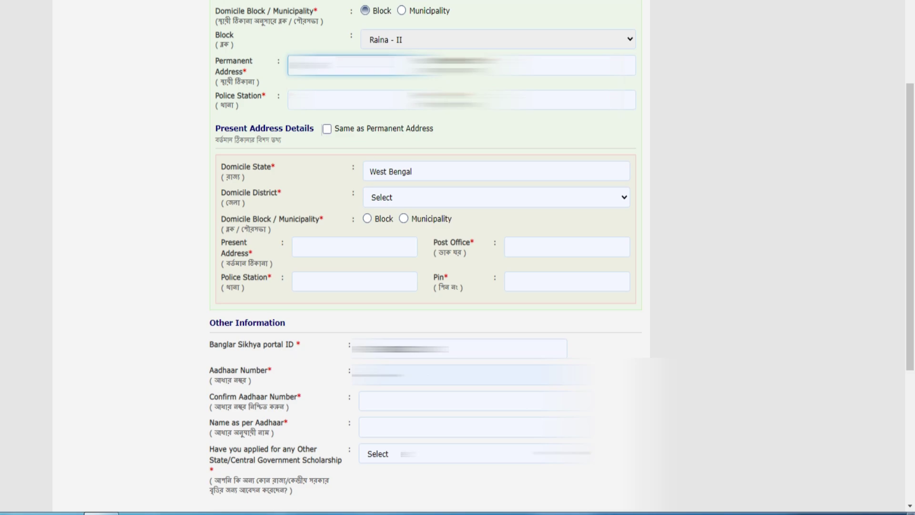
- Fill in the student's permanent address details on the basic information form
text(ra)
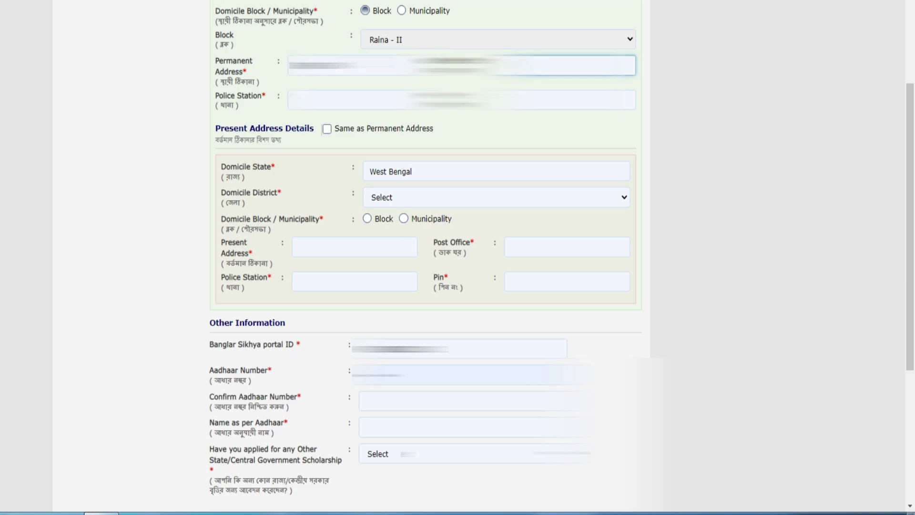
text(inaii)
key(Tab)
text(Raina)
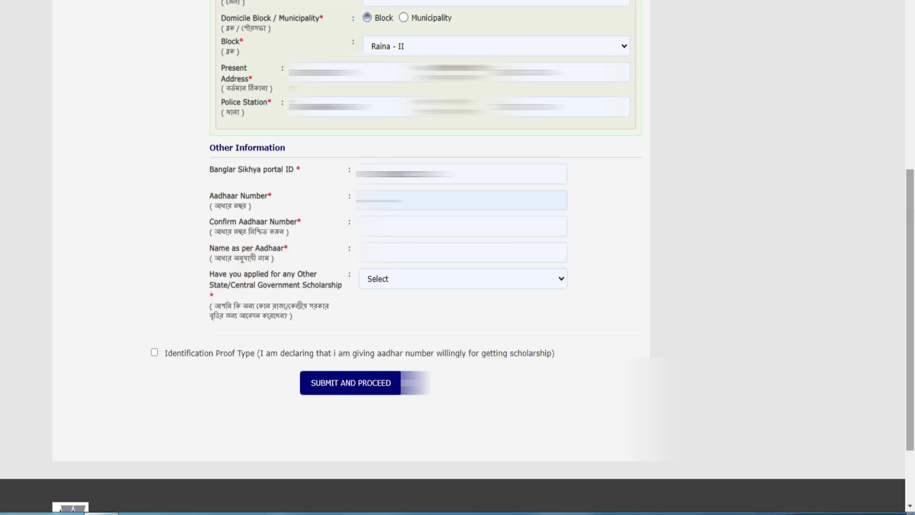
- Replace the pre-filled entry in the Aadhaar Number field under Other Information with the student's Aadhaar number
click(462, 174)
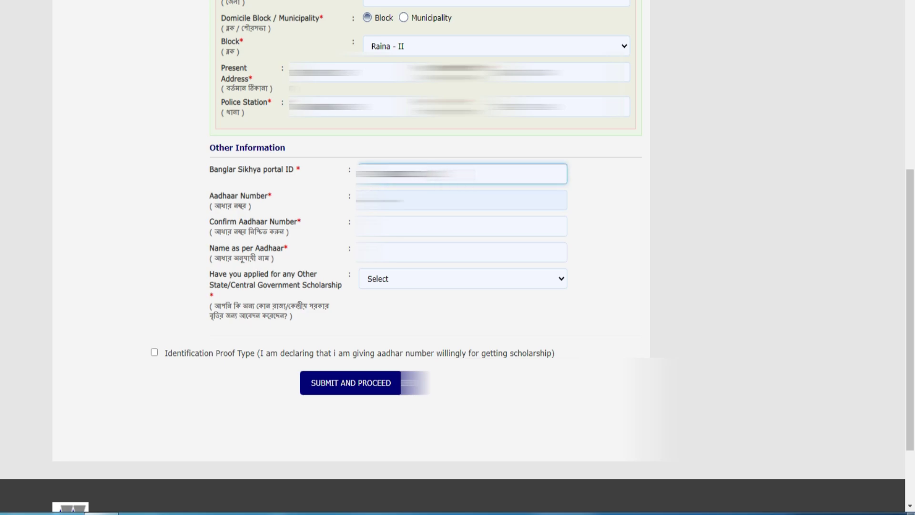
click(357, 192)
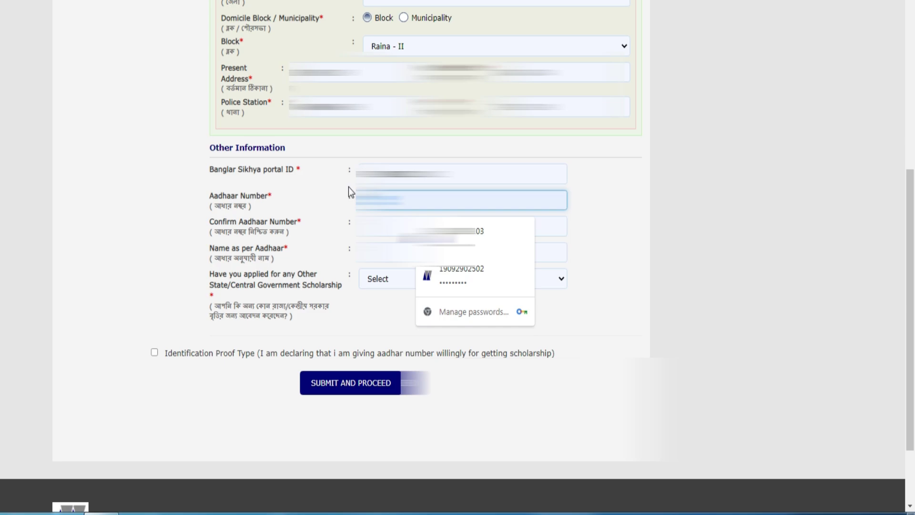
key(BackSpace)
text(123456789012)
key(Tab)
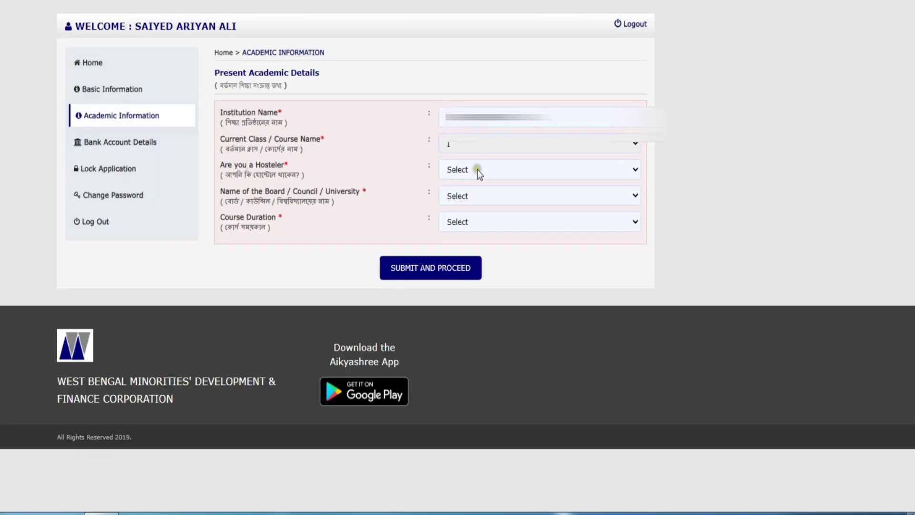
- In the present academic details, set the hosteler answer to NO and the board to WEST BENGAL BOARD OF PRIMARY EDUCATION
click(473, 167)
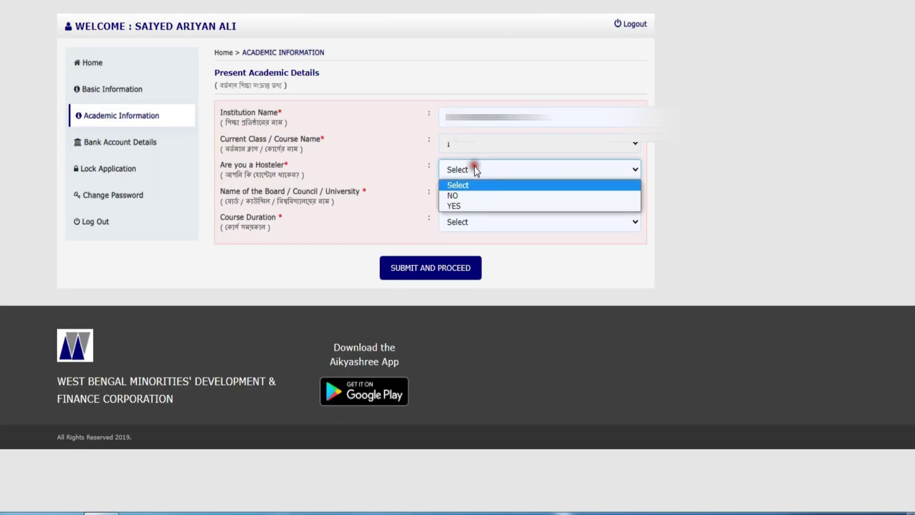
click(467, 196)
click(473, 198)
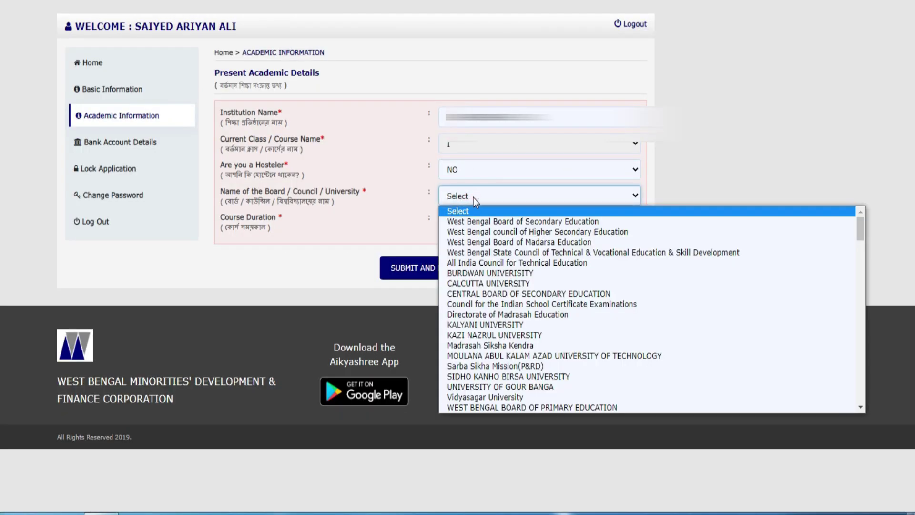
scroll(512, 322, down, 5)
scroll(512, 322, up, 5)
click(530, 409)
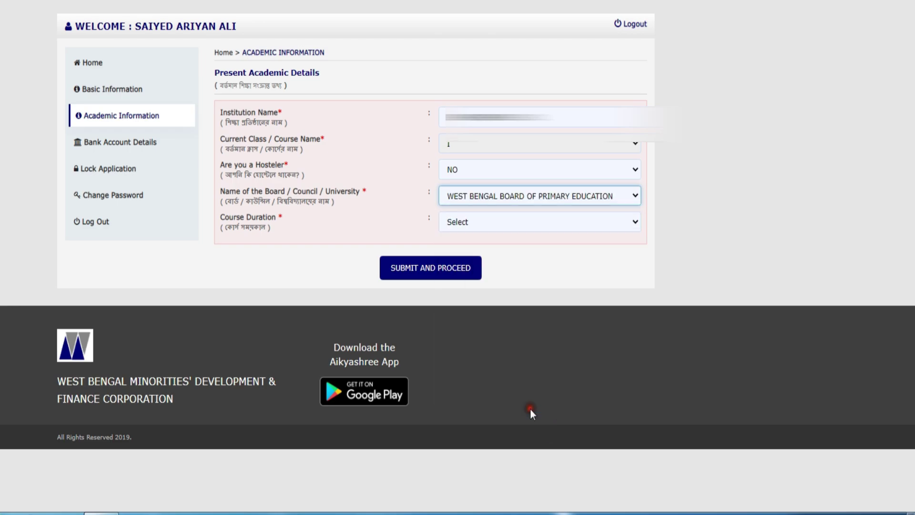
- Set the course duration to 1 Year and submit the academic information
click(472, 227)
click(467, 247)
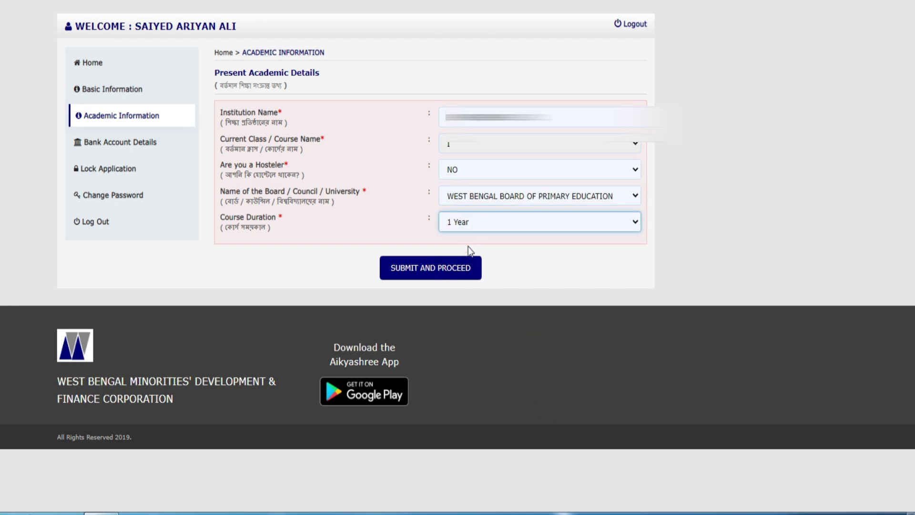
click(457, 268)
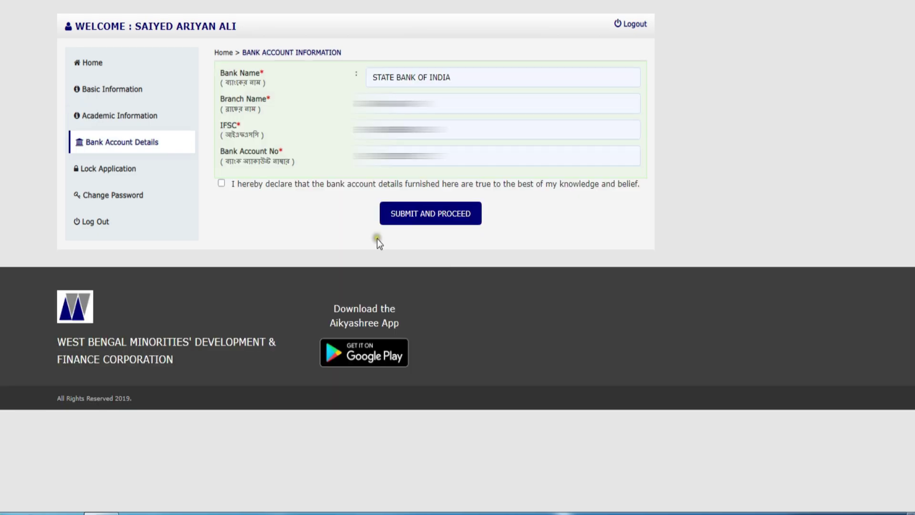
- Check the bank account number, accept the declaration that the bank details are true, and submit them
click(428, 158)
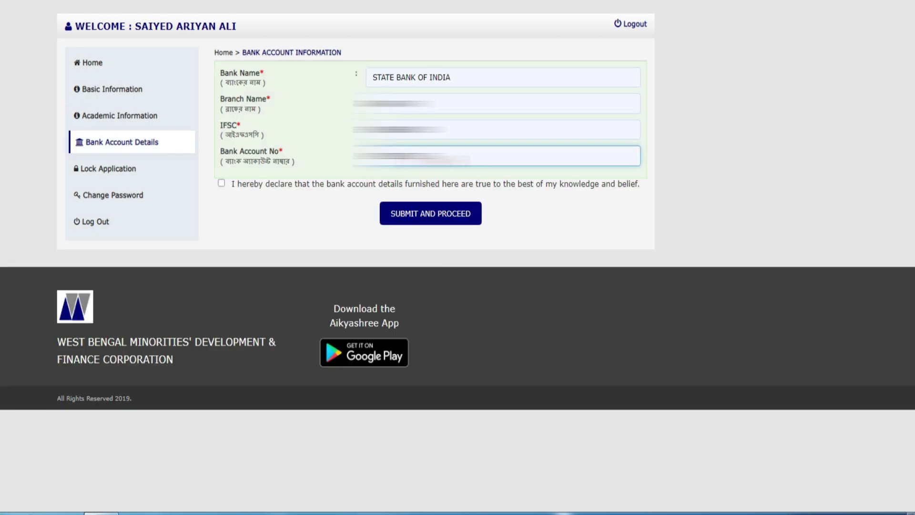
click(221, 183)
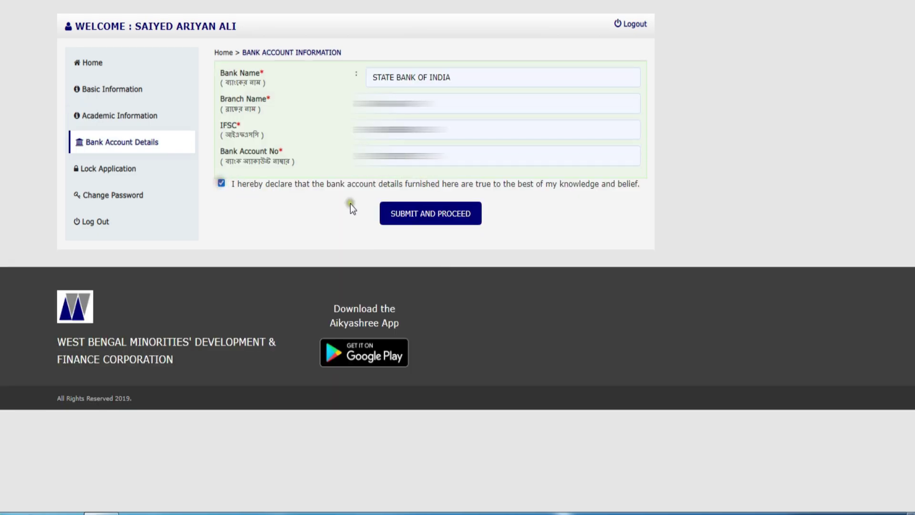
click(452, 223)
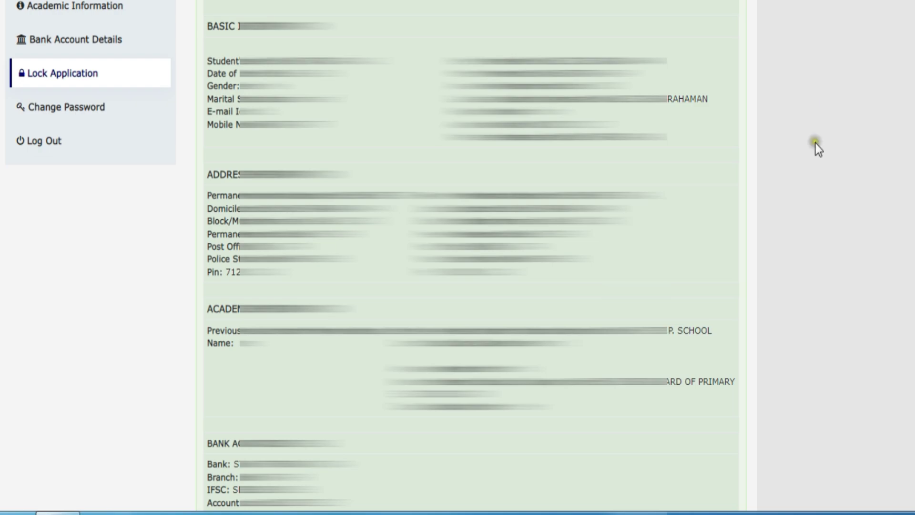
- Accept the first two declarations below the application summary on the Lock Application page
scroll(206, 142, down, 10)
click(207, 140)
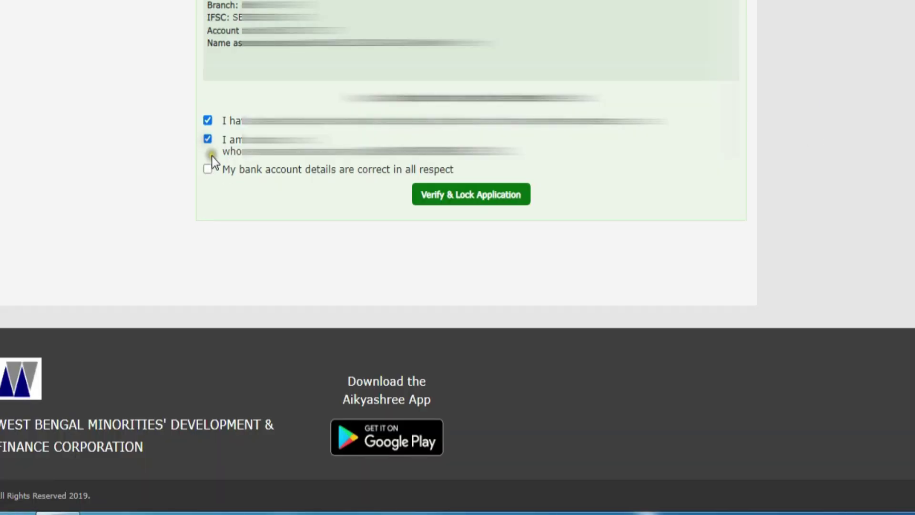